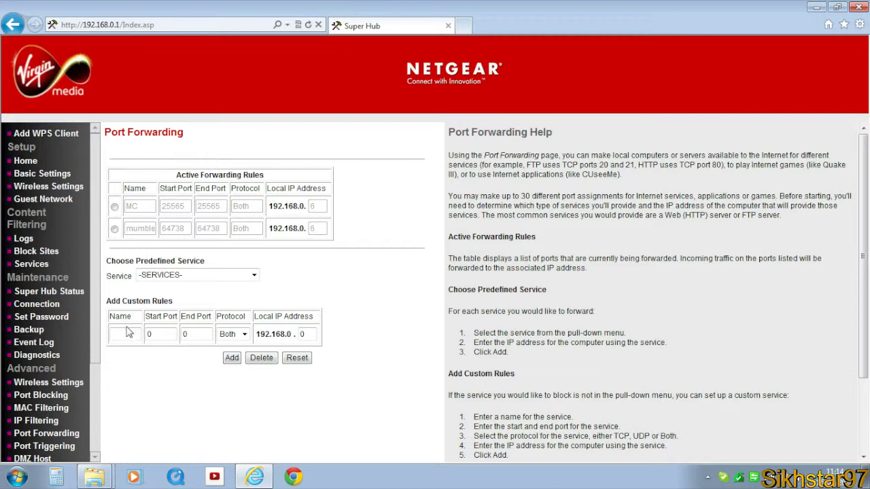
# - Fill in a custom port forwarding rule named ventrilo with start and end port 3784 and protocol Both
pyautogui.click(129, 333)
pyautogui.write('ventrilo')
pyautogui.doubleClick(166, 334)
pyautogui.write('3784')
pyautogui.doubleClick(189, 334)
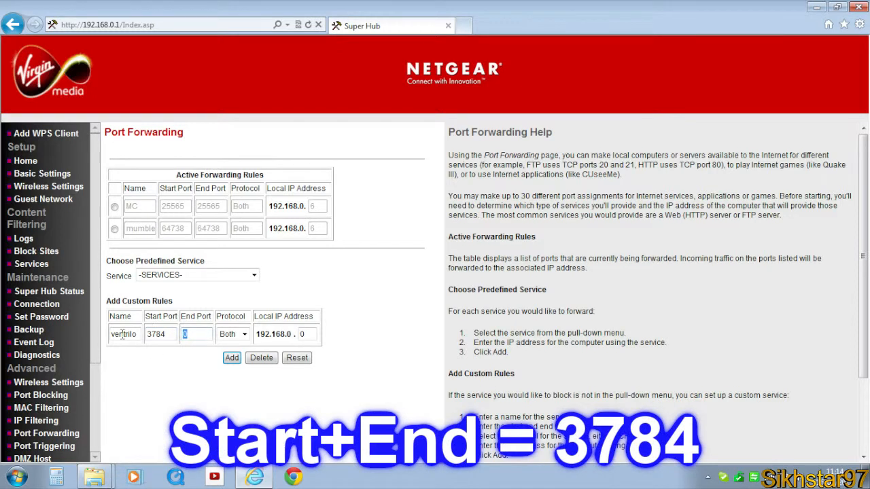
pyautogui.write('3784')
pyautogui.click(244, 334)
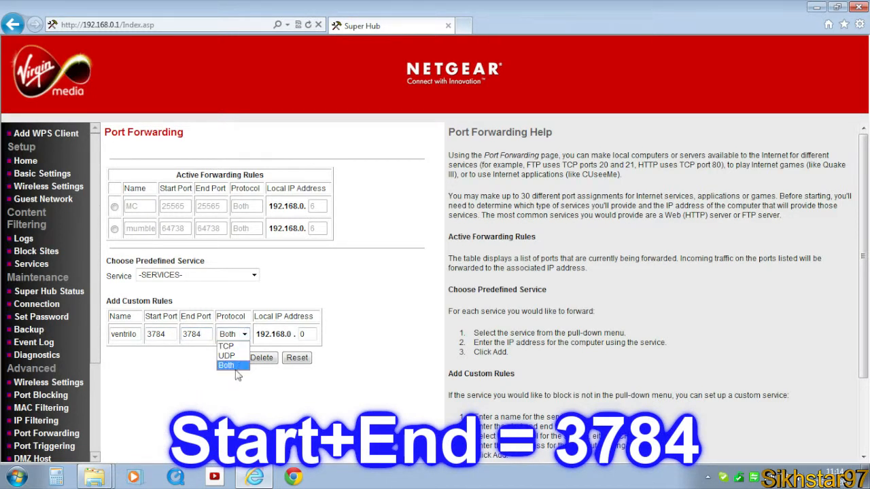
pyautogui.click(238, 366)
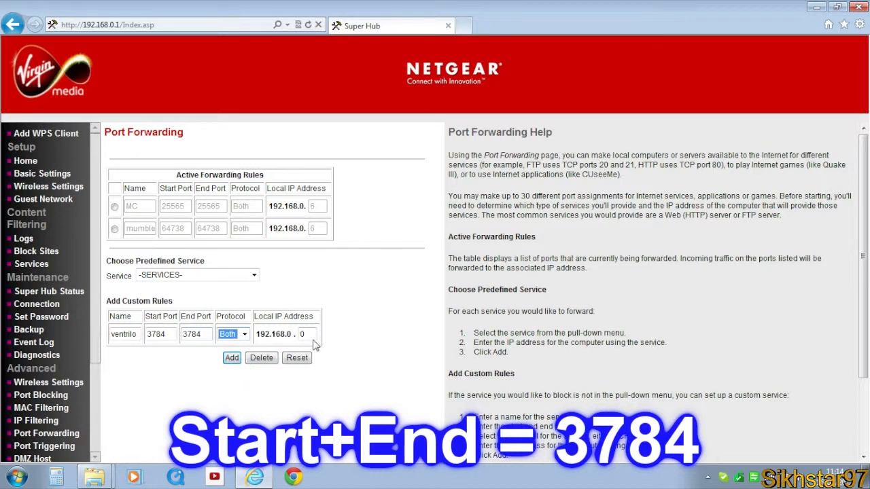
# - Run ipconfig in a Command Prompt to look up this computer's IPv4 address, then close the window
pyautogui.click(16, 477)
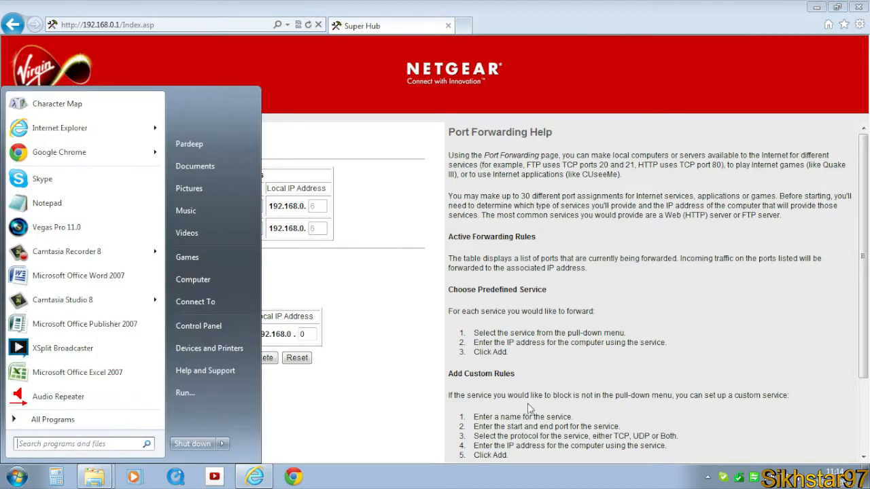
pyautogui.write('cmd')
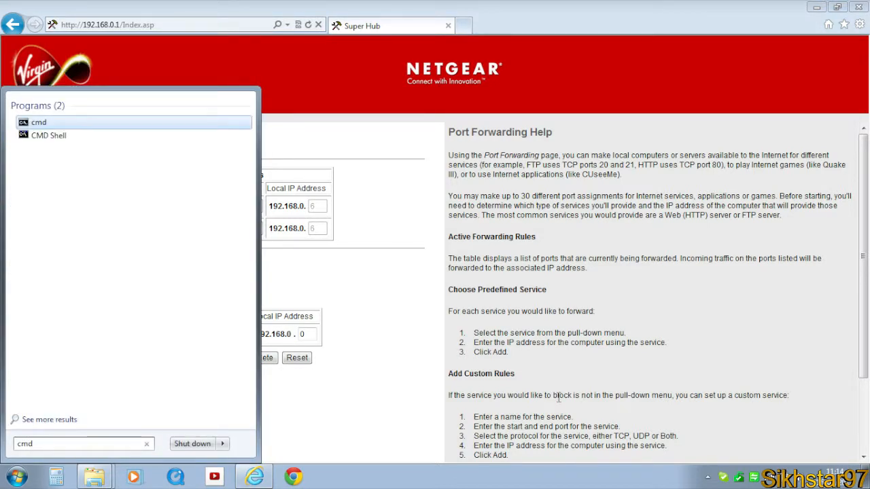
pyautogui.press('Return')
pyautogui.write('i')
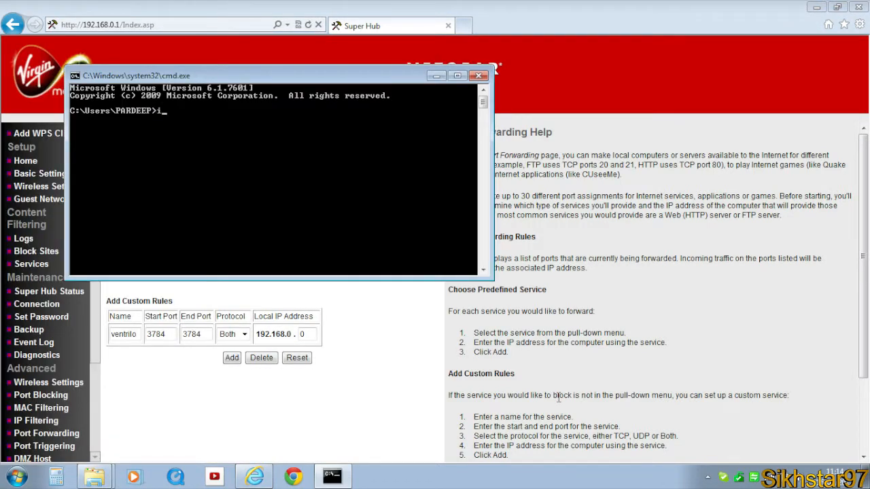
pyautogui.write('pconfig')
pyautogui.press('Return')
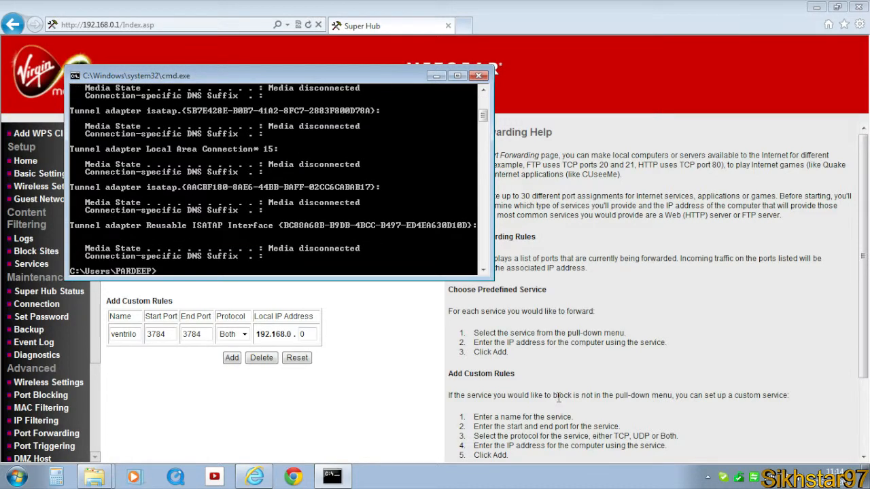
pyautogui.scroll(7, 218, 168)
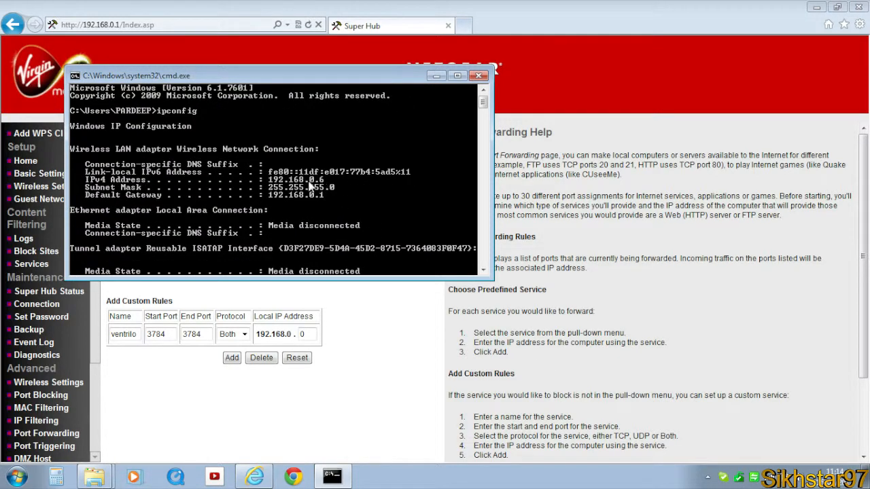
pyautogui.click(481, 76)
# - Set the rule's local IP address ending to 6 and add the forwarding rule
pyautogui.click(304, 334)
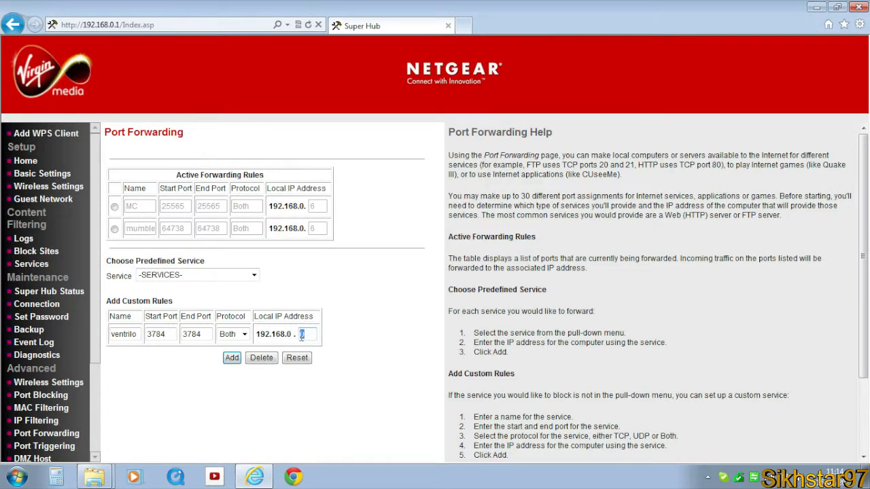
pyautogui.write('6')
pyautogui.click(232, 357)
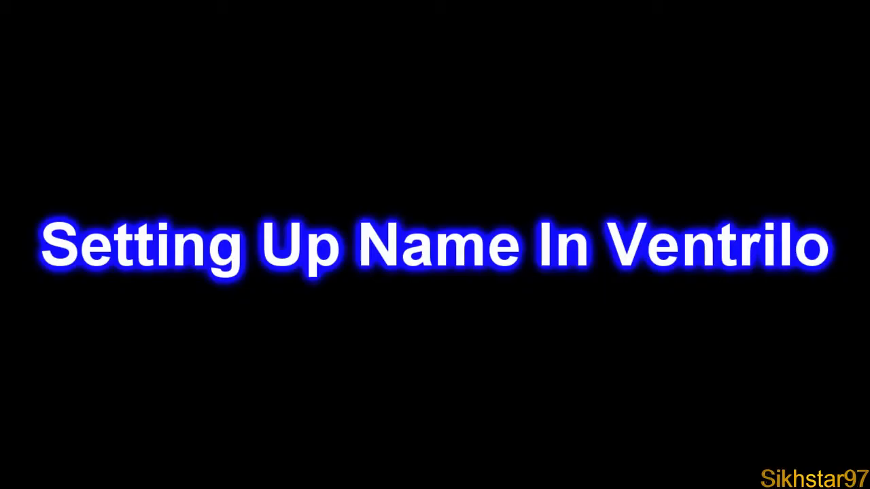
# - Launch Ventrilo and create a new user profile with your chosen user name, then confirm the user setup
pyautogui.moveTo(90, 311); pyautogui.dragTo(482, 202)
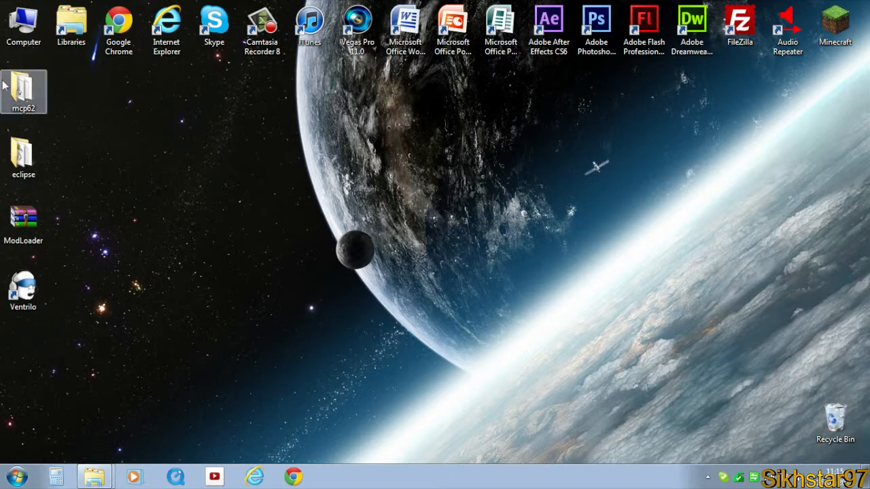
pyautogui.doubleClick(21, 292)
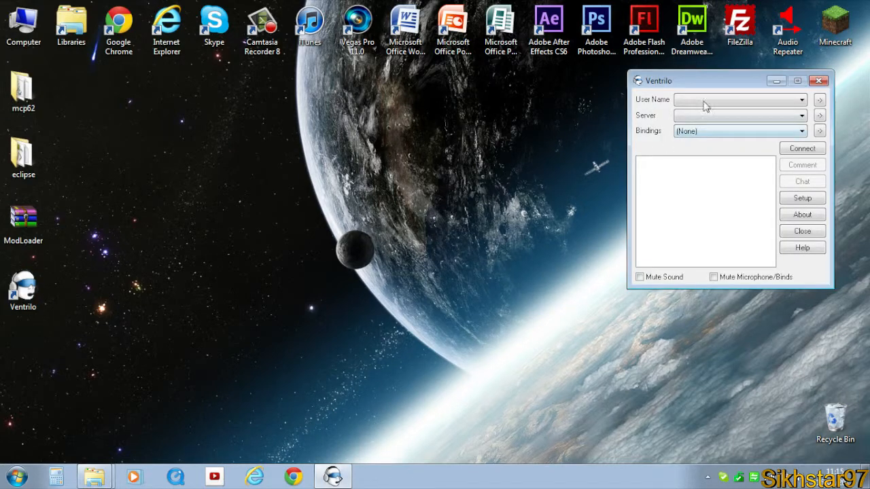
pyautogui.click(820, 101)
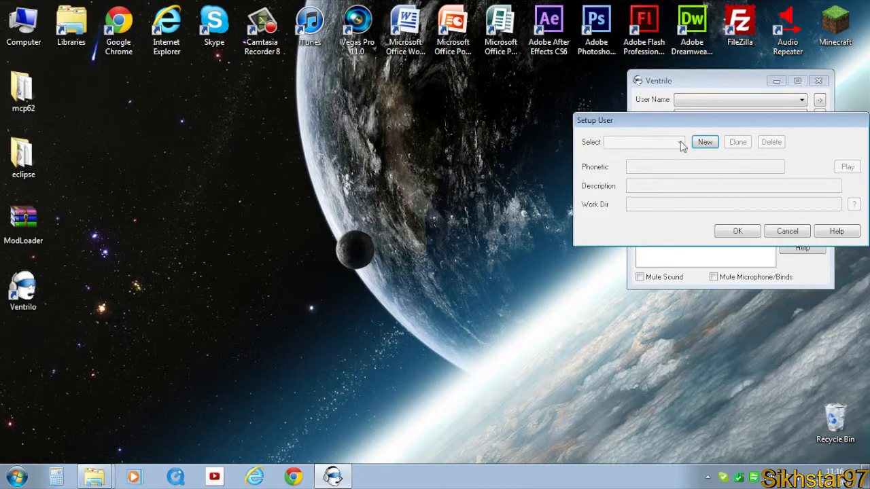
pyautogui.click(706, 143)
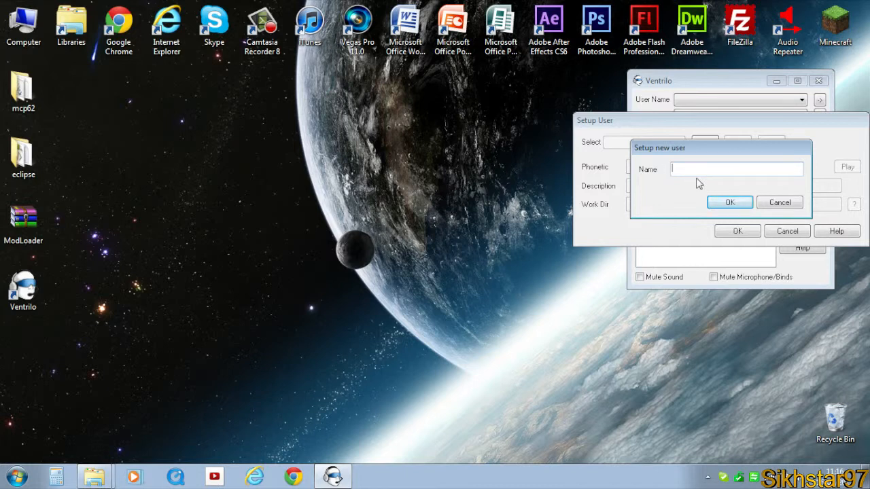
pyautogui.write('Sikhstar97')
pyautogui.click(729, 204)
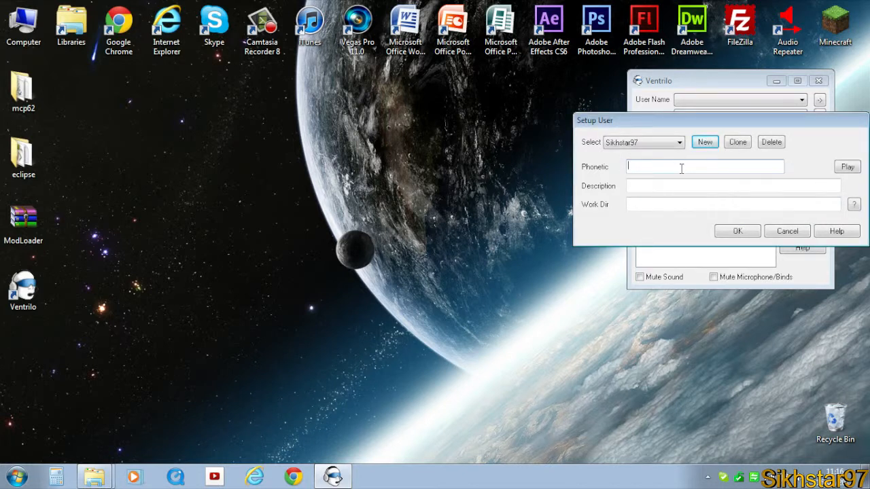
pyautogui.click(722, 189)
pyautogui.click(662, 171)
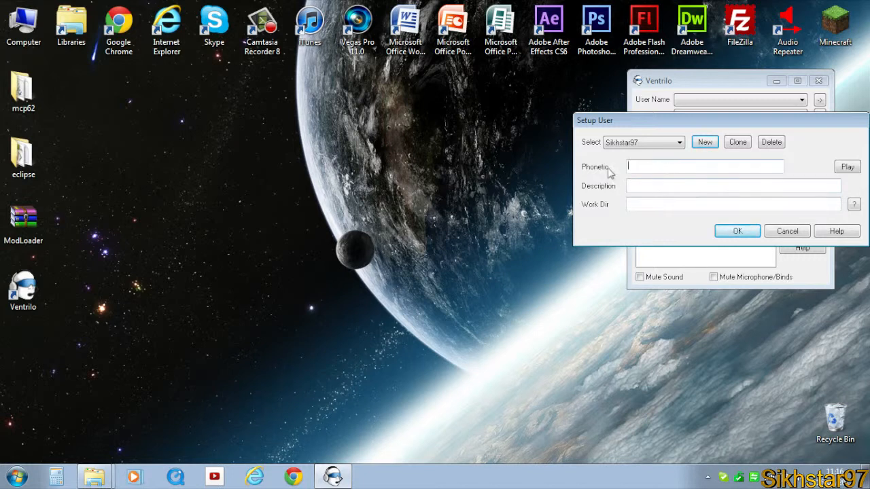
pyautogui.click(661, 204)
pyautogui.click(738, 232)
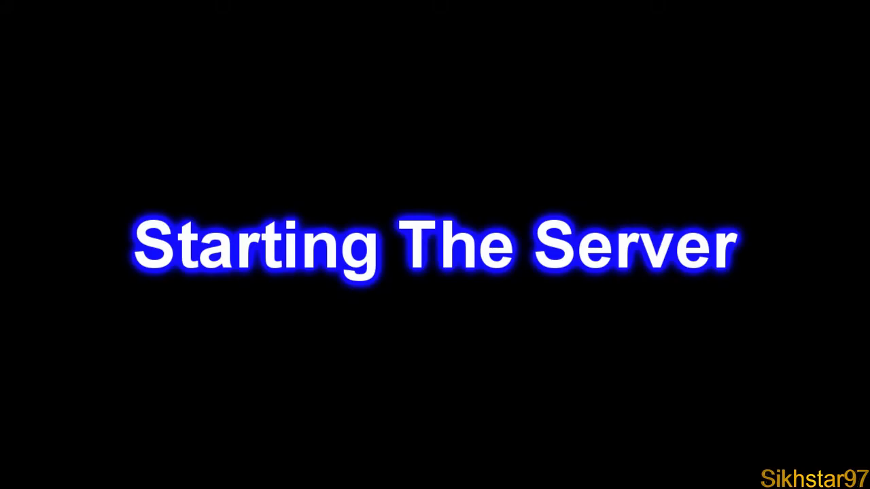
# - Start Ventrilo Server from the VentSrv program folder and minimize its console window
pyautogui.moveTo(167, 329); pyautogui.dragTo(408, 229)
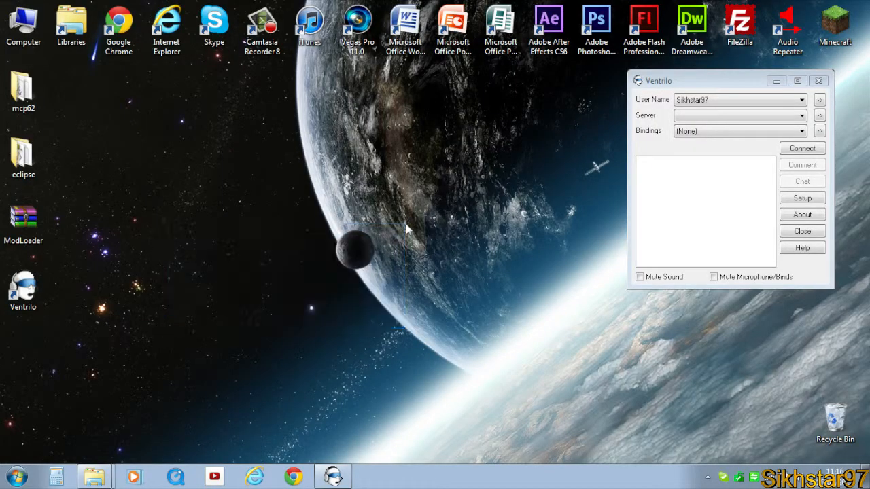
pyautogui.click(13, 478)
pyautogui.click(34, 442)
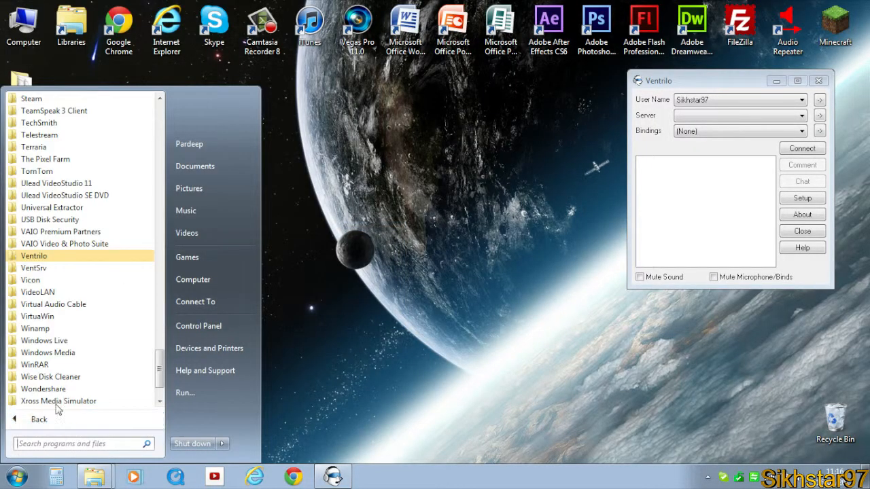
pyautogui.click(37, 268)
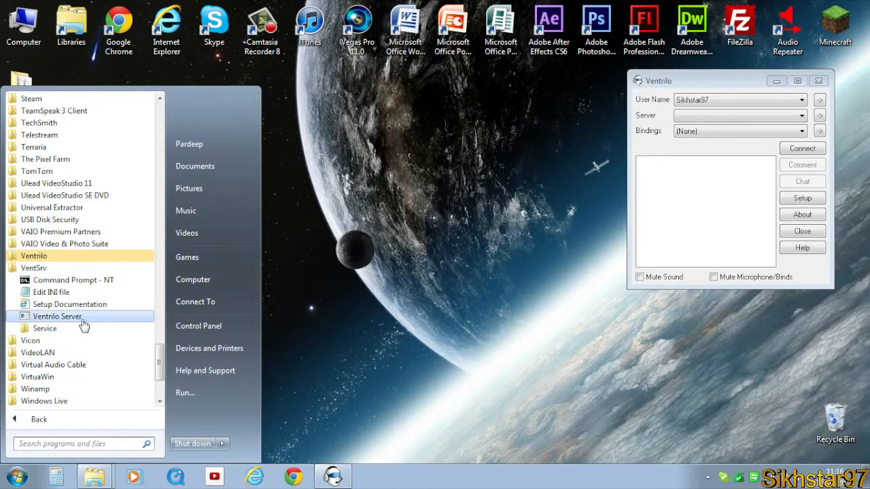
pyautogui.click(93, 316)
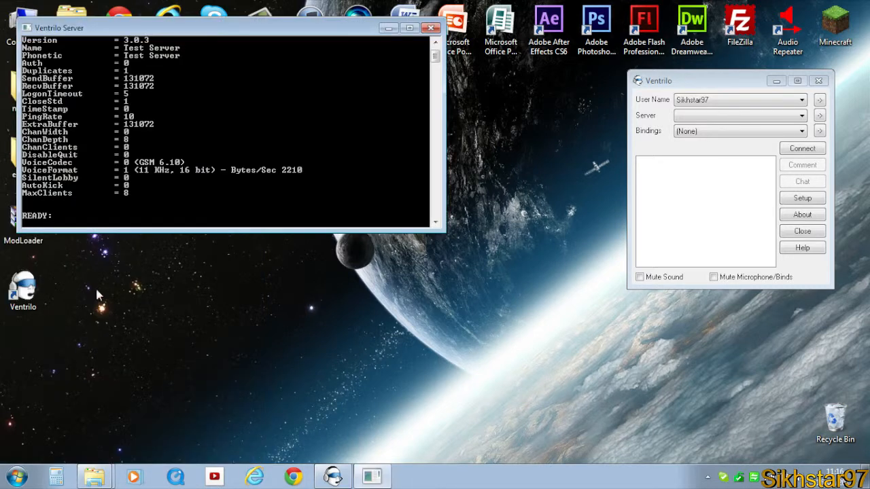
pyautogui.click(385, 31)
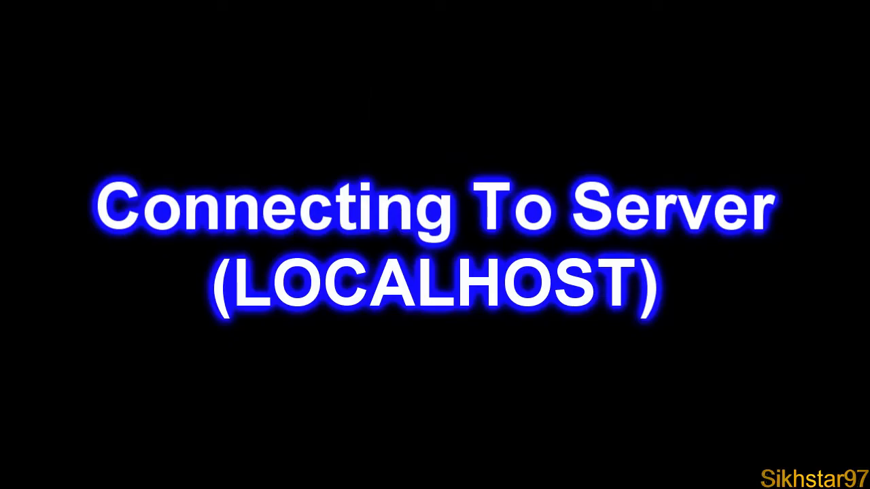
pyautogui.moveTo(509, 394); pyautogui.dragTo(294, 144)
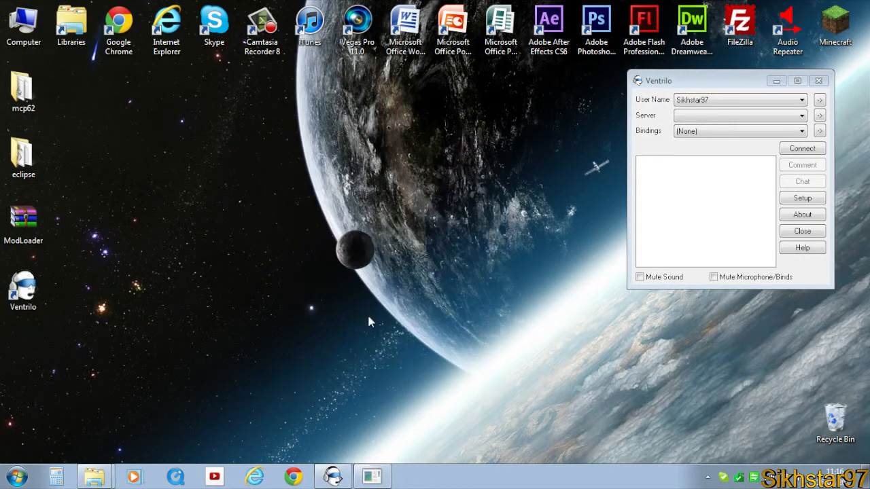
pyautogui.click(372, 476)
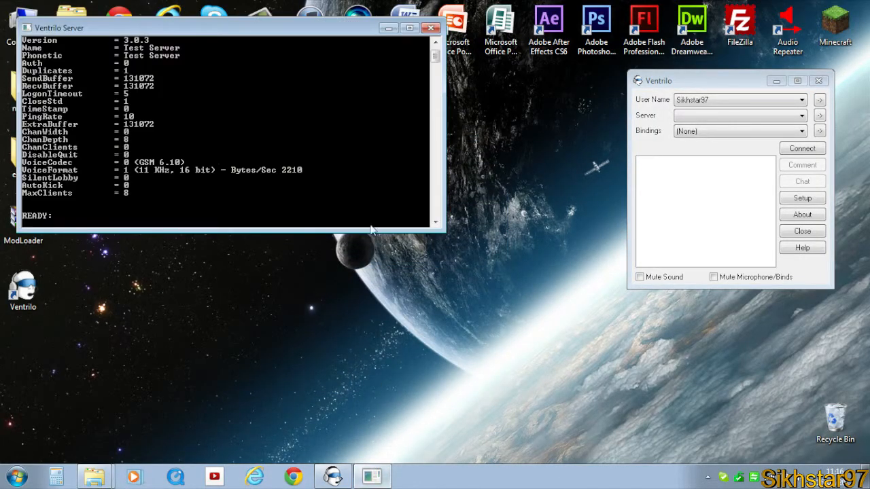
pyautogui.click(386, 30)
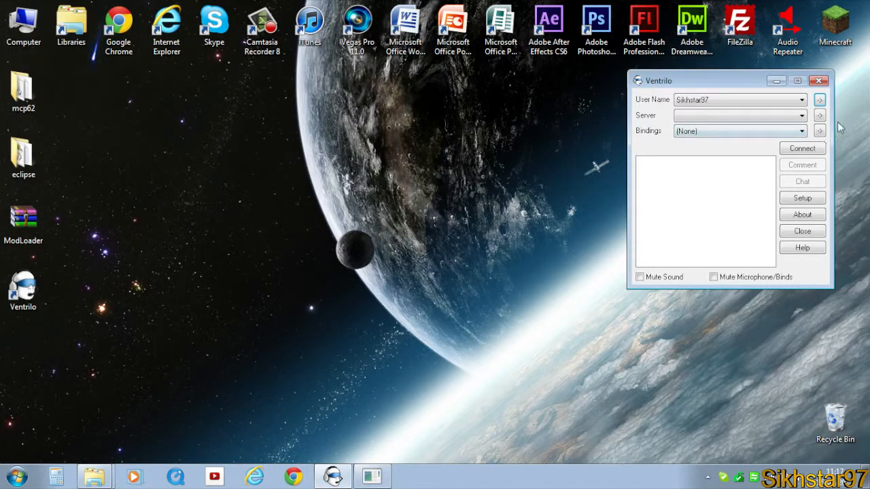
# - Open the Ventrilo connection editor and create a new server entry named local connection
pyautogui.click(681, 118)
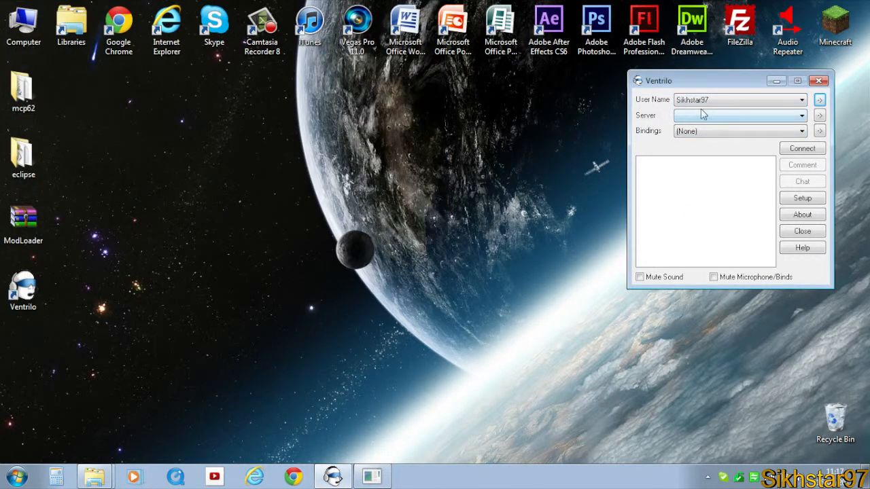
pyautogui.click(820, 116)
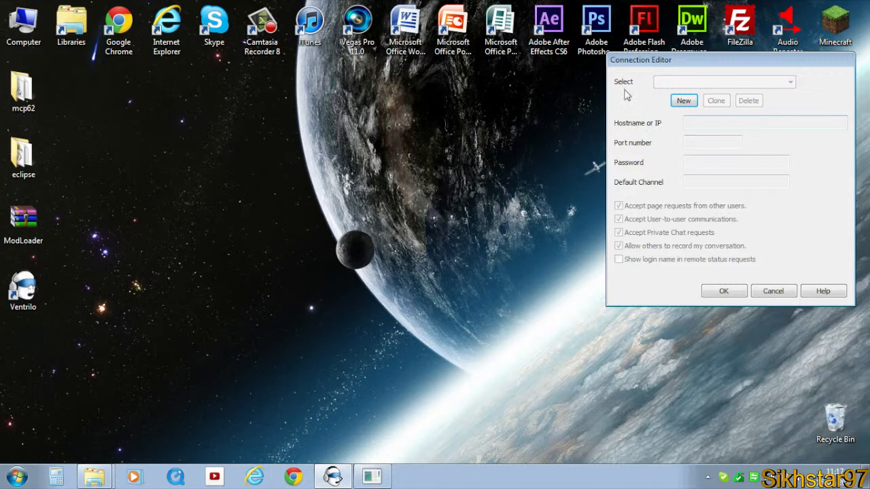
pyautogui.click(686, 102)
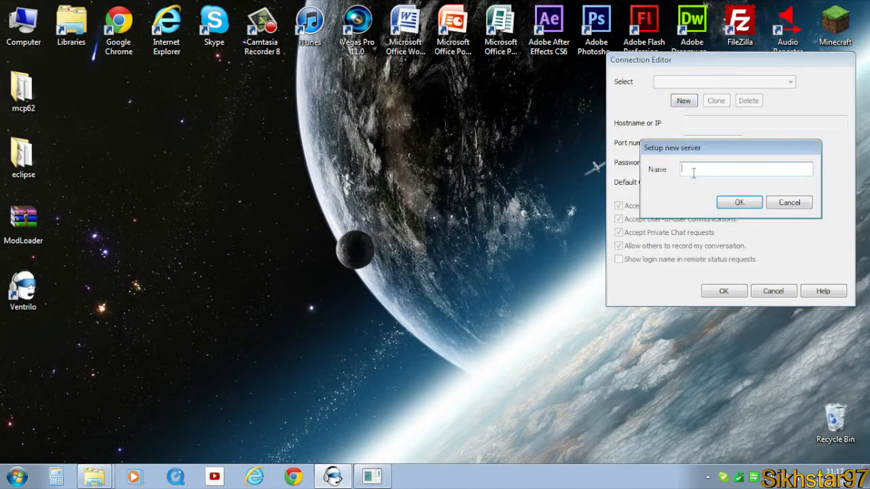
pyautogui.write('local connection')
pyautogui.press('Return')
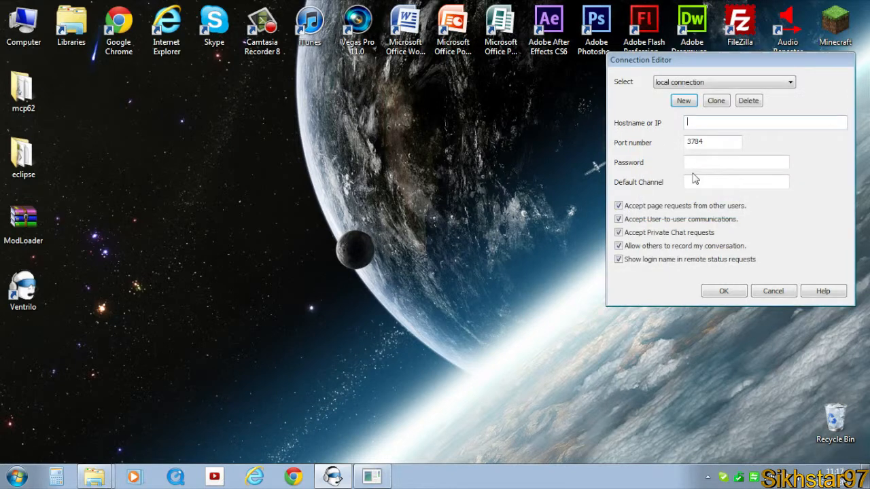
# - Set the connection's hostname to localhost with port 3784, save it, and connect to the server
pyautogui.write('lo')
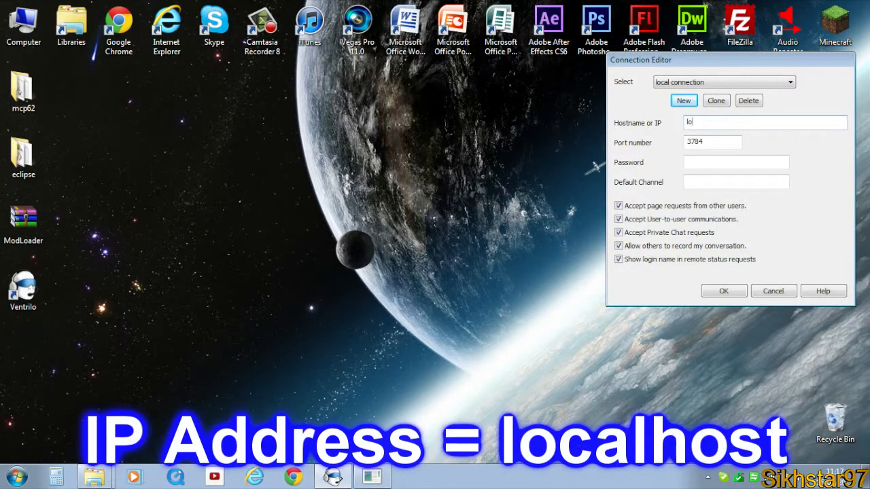
pyautogui.write('calhost')
pyautogui.moveTo(722, 139); pyautogui.dragTo(680, 143)
pyautogui.click(717, 142)
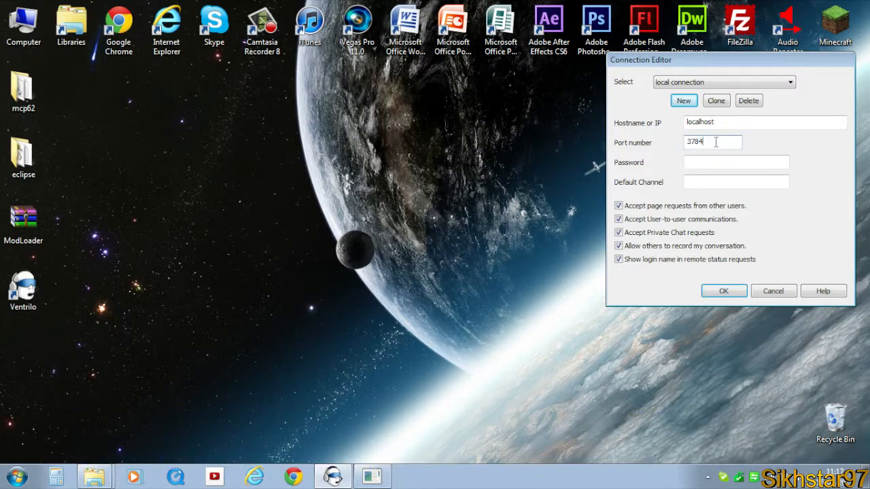
pyautogui.click(721, 162)
pyautogui.click(698, 183)
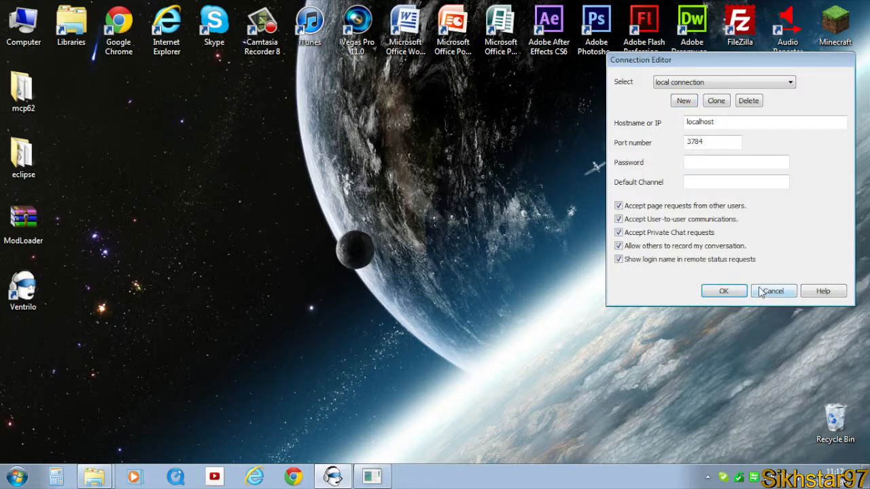
pyautogui.click(732, 289)
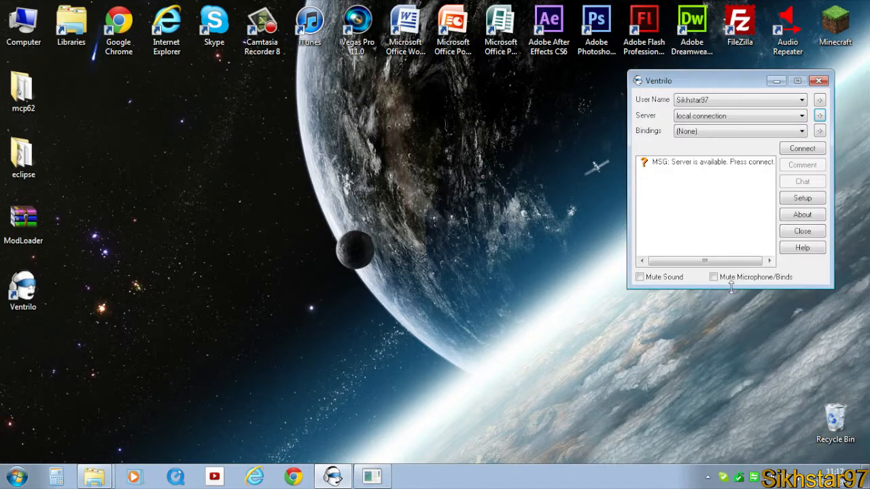
pyautogui.click(791, 150)
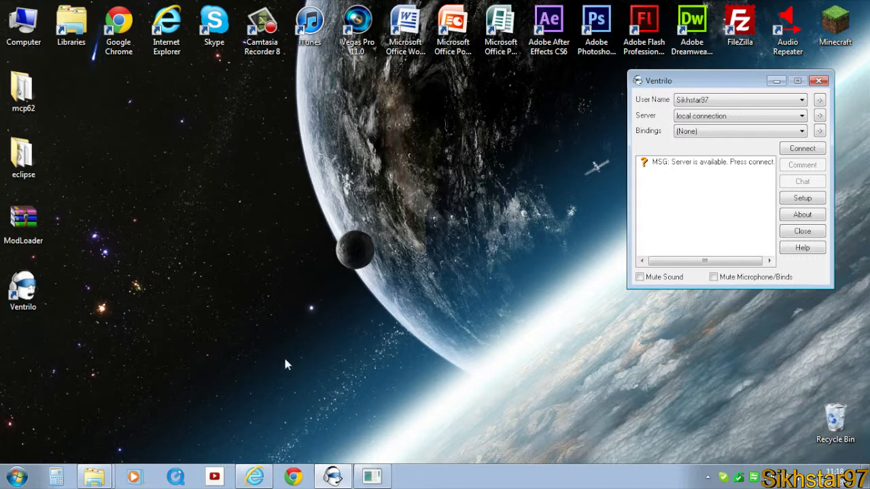
# - Open the IP Chicken page in the browser, copy the current public IP address, and return to Ventrilo
pyautogui.click(255, 476)
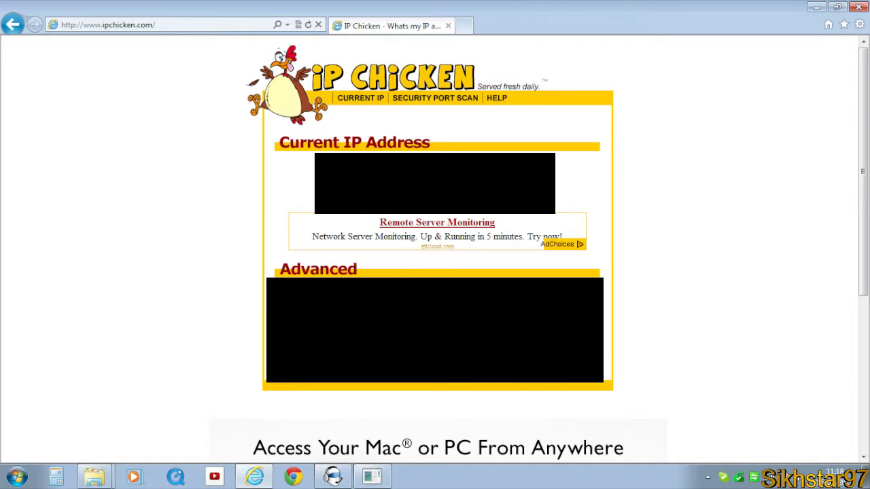
pyautogui.rightClick(455, 170)
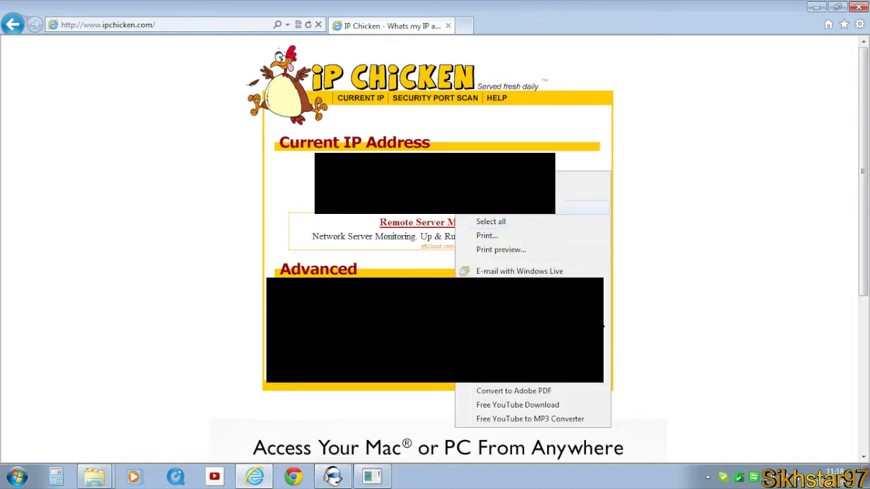
pyautogui.click(480, 195)
pyautogui.click(333, 477)
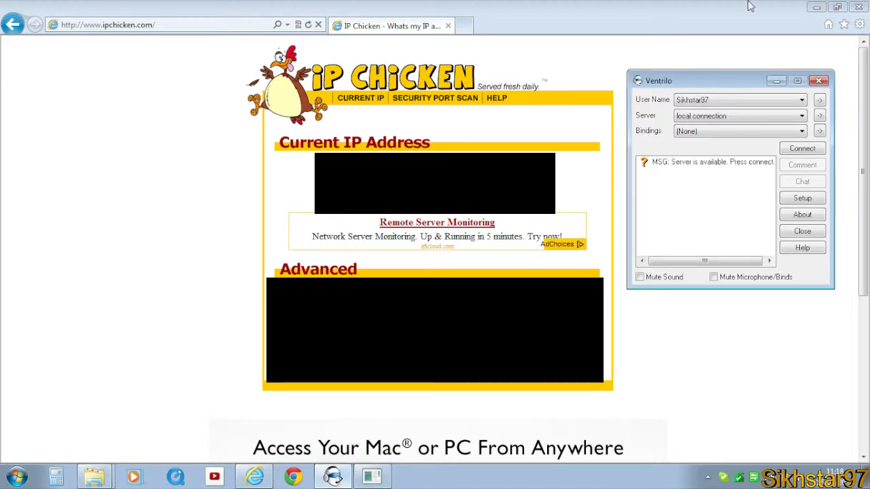
# - Open the Ventrilo connection editor and create a new server entry named external connection
pyautogui.click(817, 7)
pyautogui.click(714, 199)
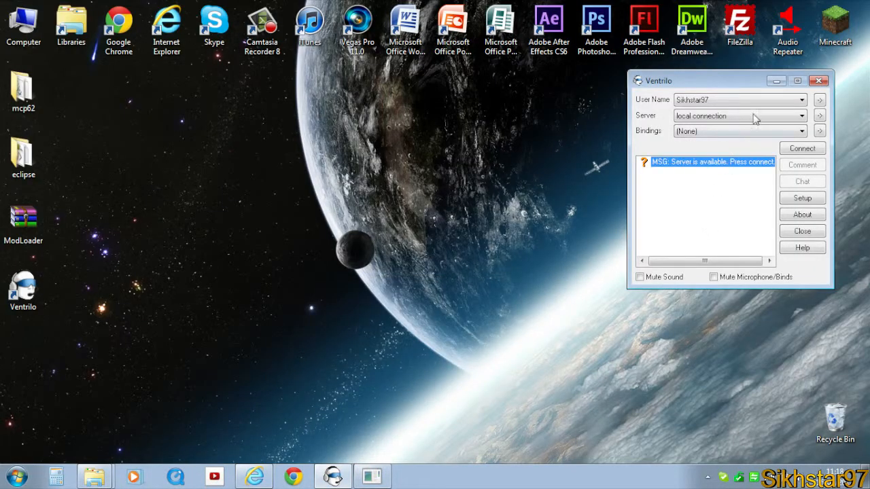
pyautogui.click(820, 116)
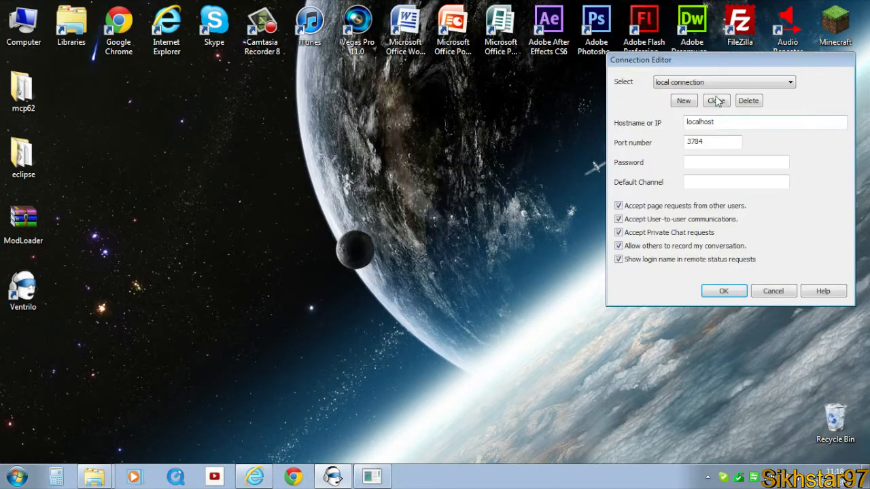
pyautogui.click(683, 101)
pyautogui.write('ex')
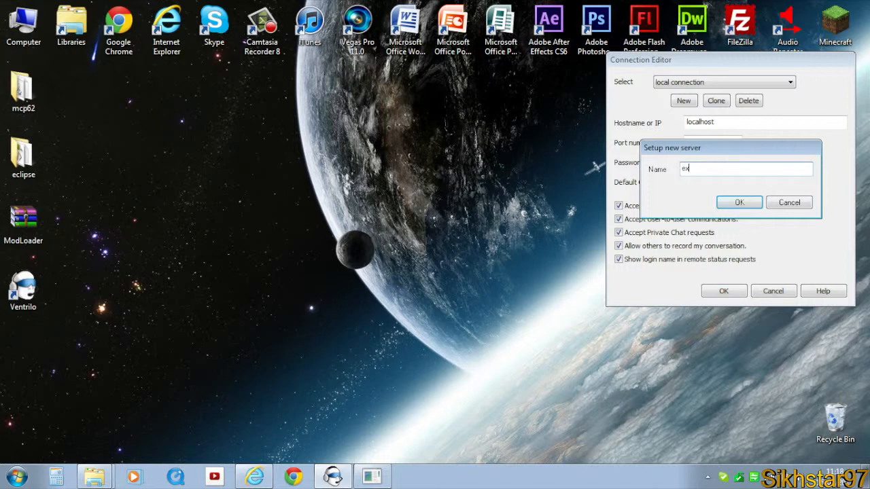
pyautogui.write('ternal connection')
pyautogui.press('Return')
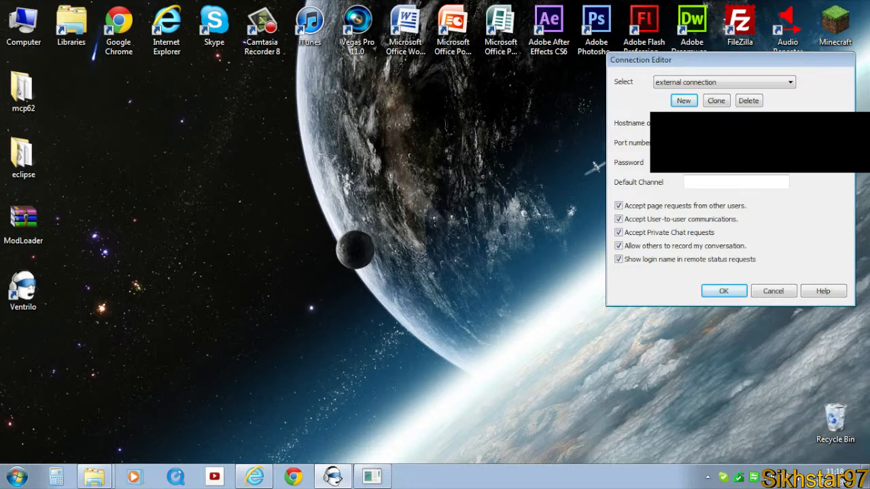
# - Fill in the external connection's details with the public IP, save it, and connect to the server
pyautogui.click(712, 180)
pyautogui.click(715, 292)
pyautogui.click(804, 150)
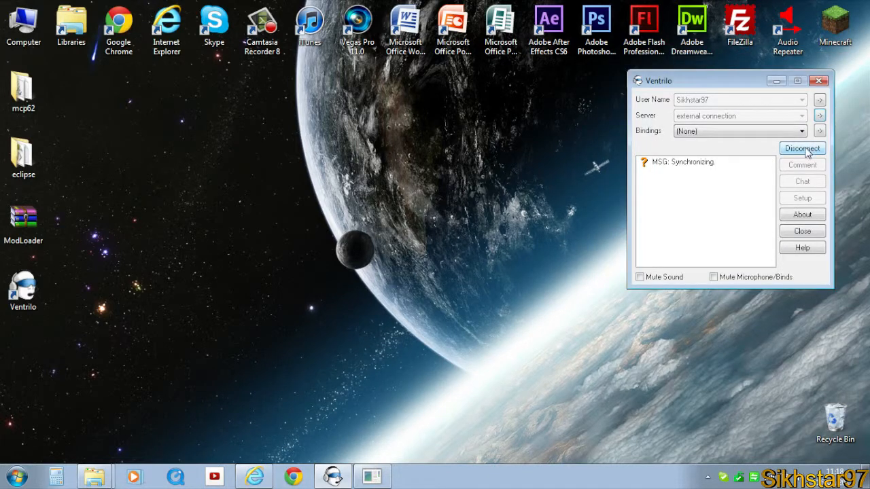